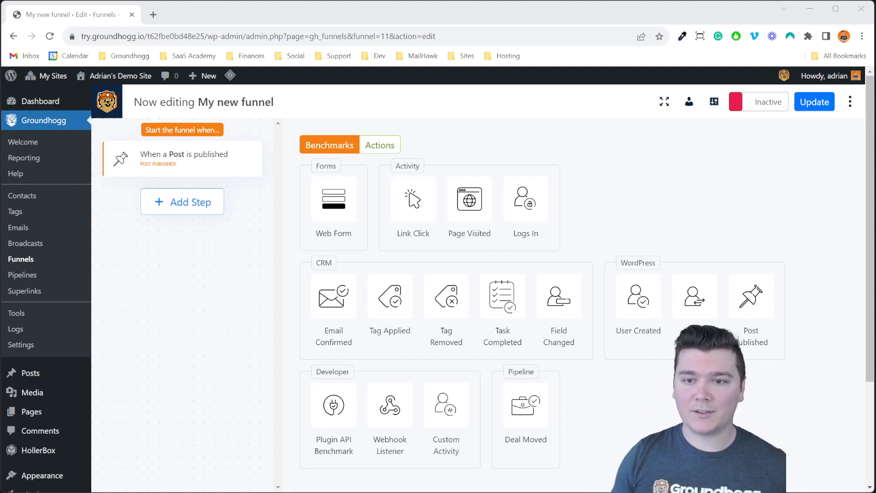
# Step: Open the settings of the Post Published benchmark and look at the choices for which contacts are added to the funnel
pyautogui.click(217, 185)
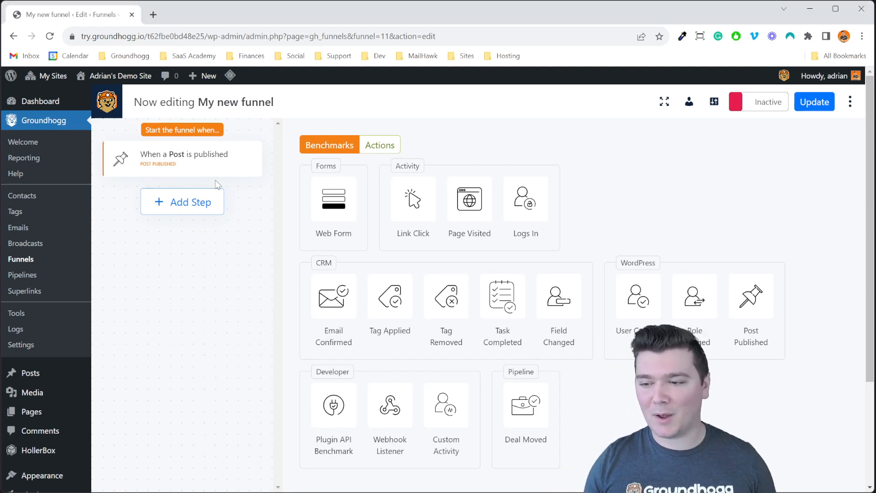
pyautogui.click(191, 160)
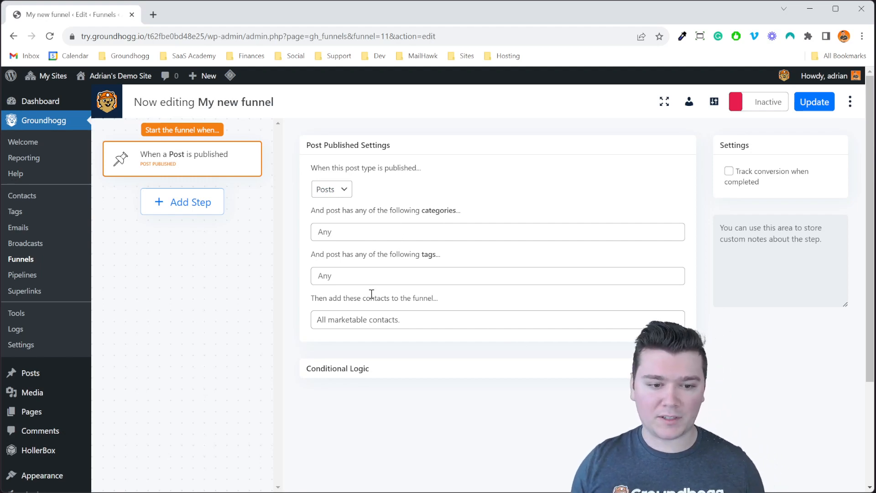
pyautogui.click(423, 322)
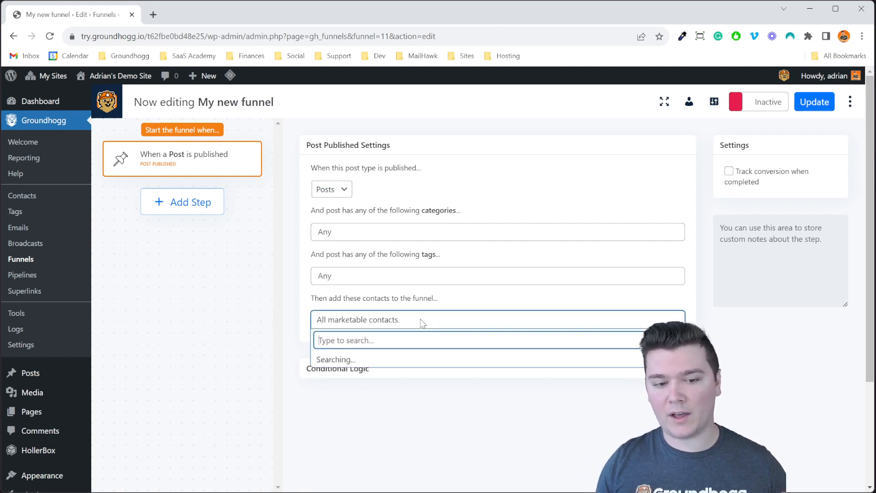
pyautogui.click(590, 442)
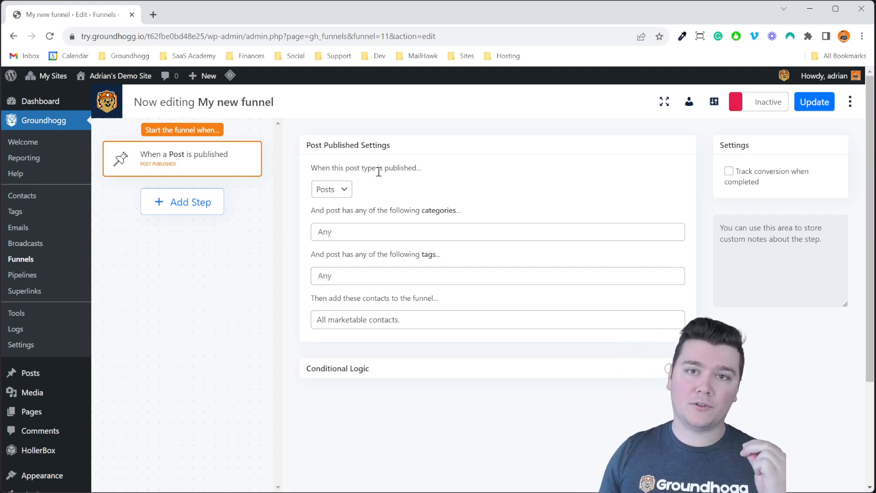
# Step: Switch the benchmark's triggering post type to Pages and back to Posts
pyautogui.click(343, 189)
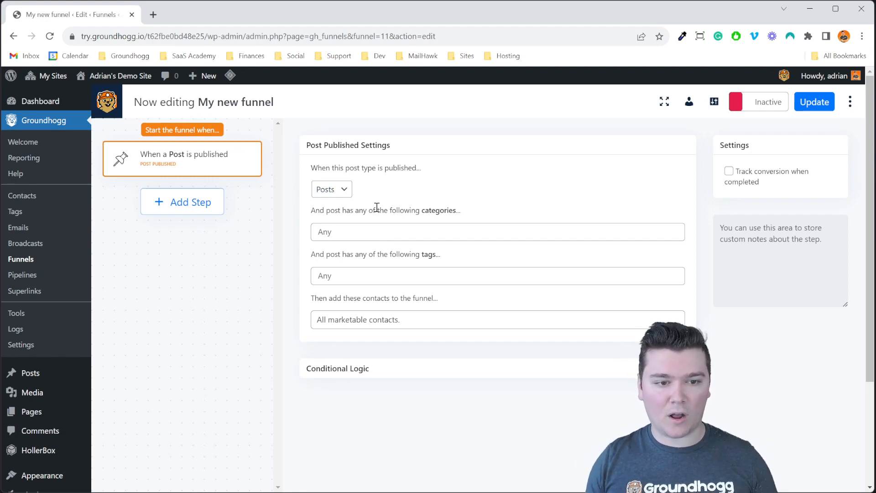
pyautogui.click(343, 198)
pyautogui.click(350, 214)
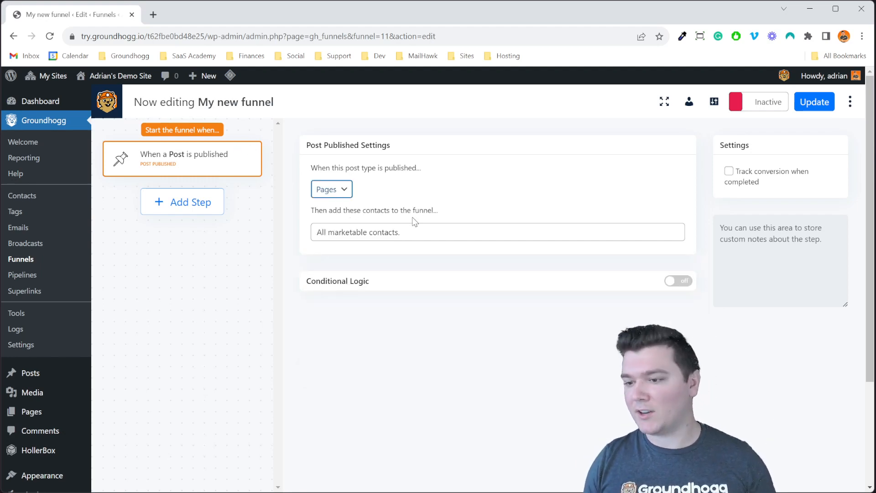
pyautogui.click(345, 191)
pyautogui.click(343, 209)
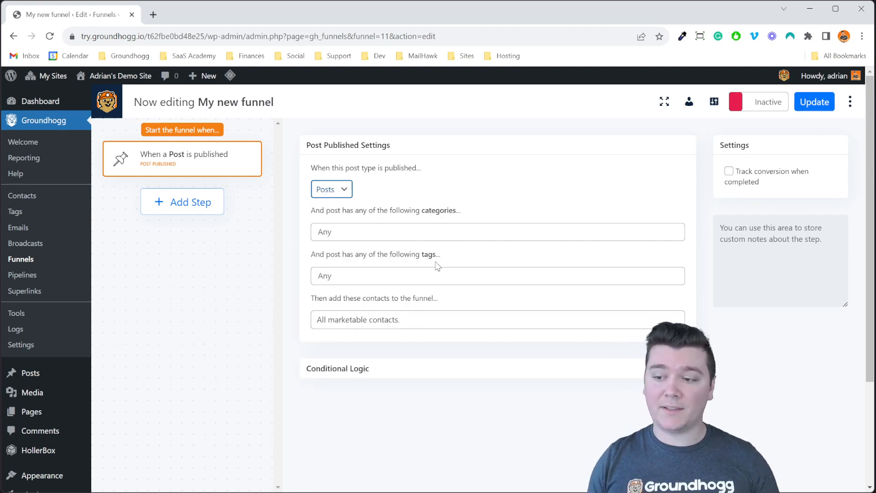
pyautogui.click(437, 210)
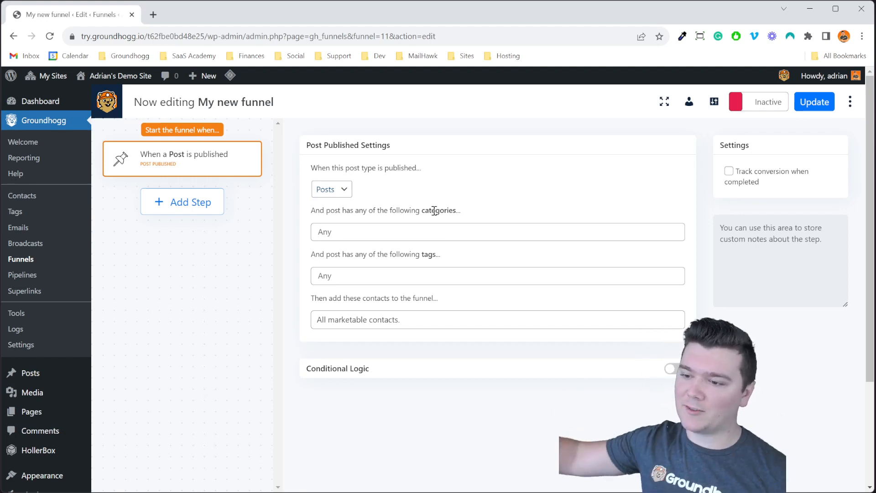
pyautogui.click(452, 231)
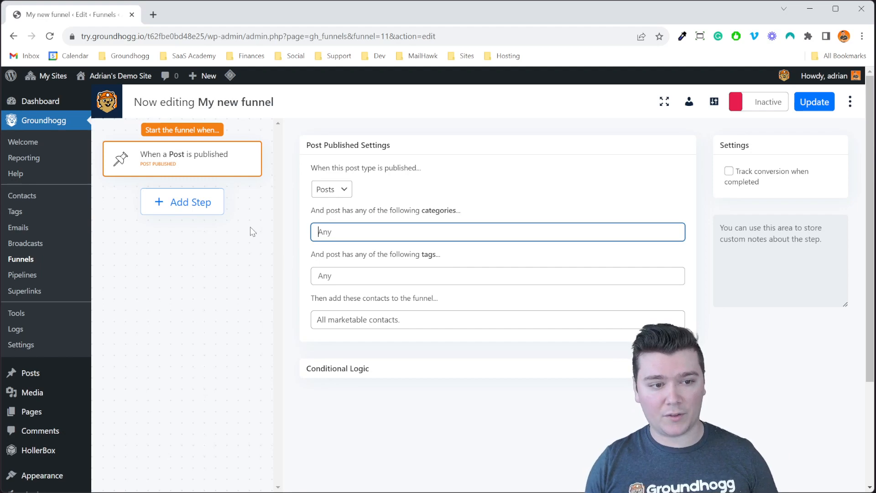
pyautogui.click(393, 346)
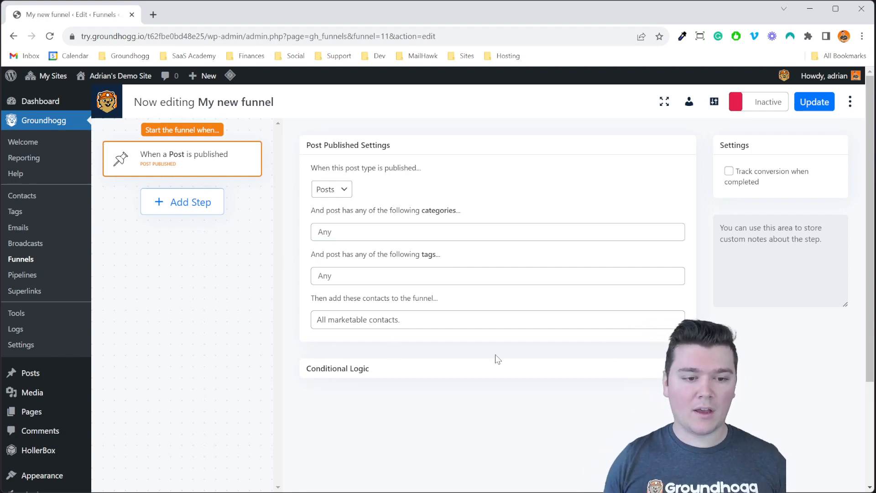
pyautogui.moveTo(358, 299); pyautogui.dragTo(430, 306)
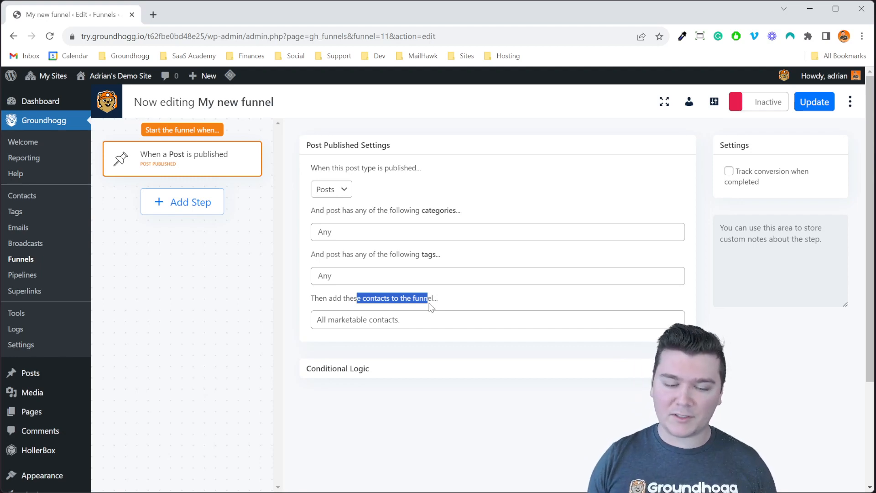
# Step: Open the contacts list in a separate browser tab and look at its saved searches
pyautogui.middleClick(64, 195)
pyautogui.click(193, 22)
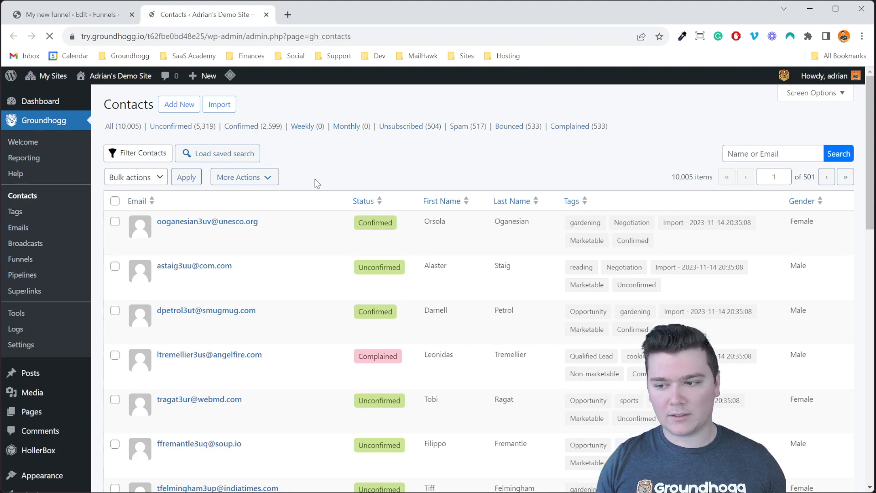
pyautogui.click(233, 160)
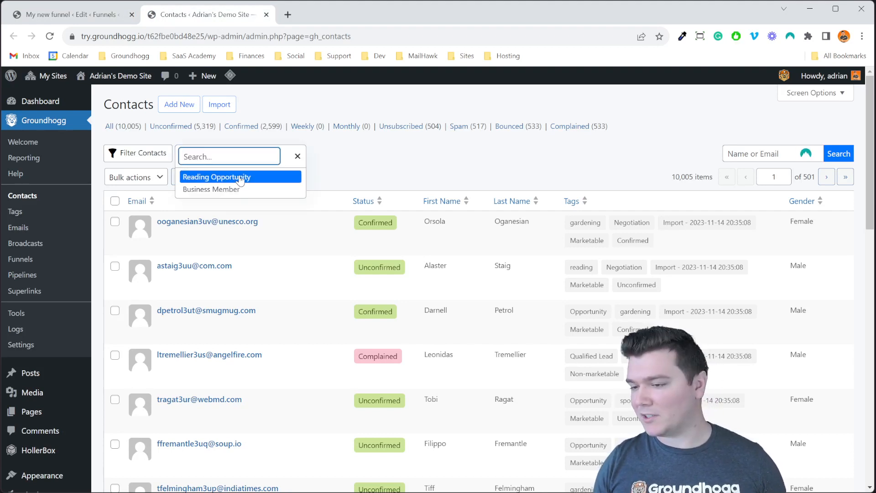
# Step: Set the Post Published benchmark to add contacts from the saved search Business Member to the funnel
pyautogui.click(100, 19)
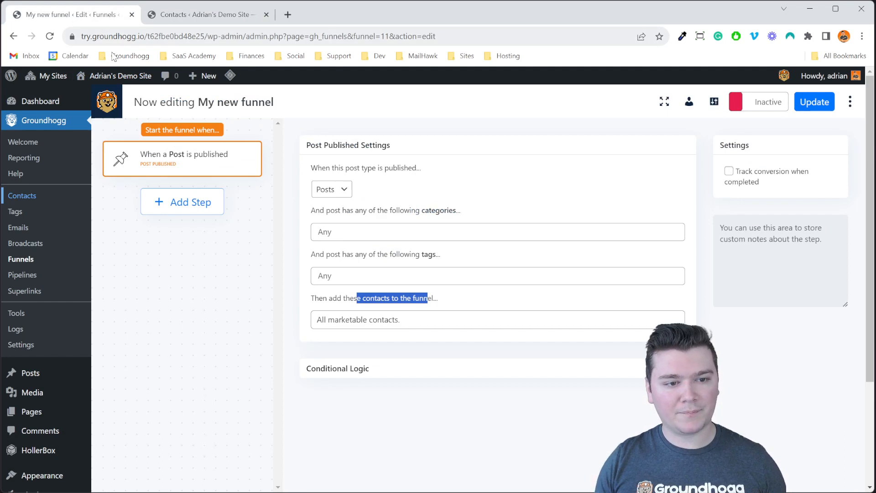
pyautogui.click(363, 318)
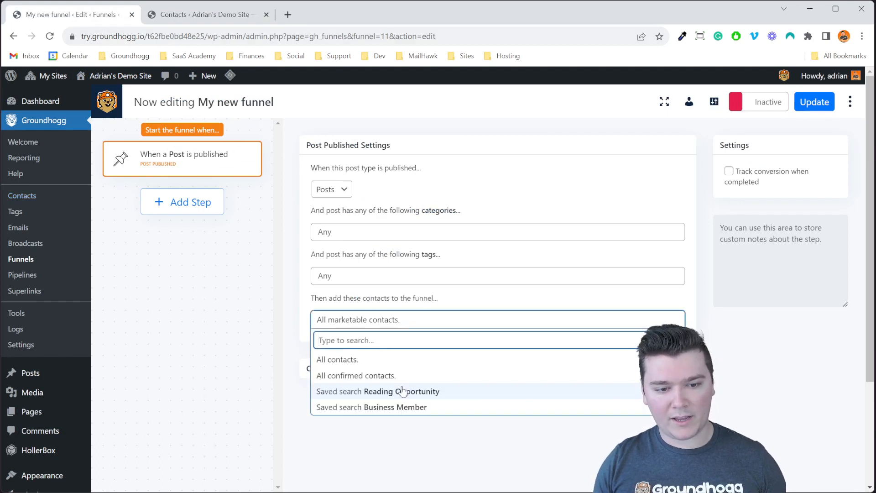
pyautogui.click(415, 408)
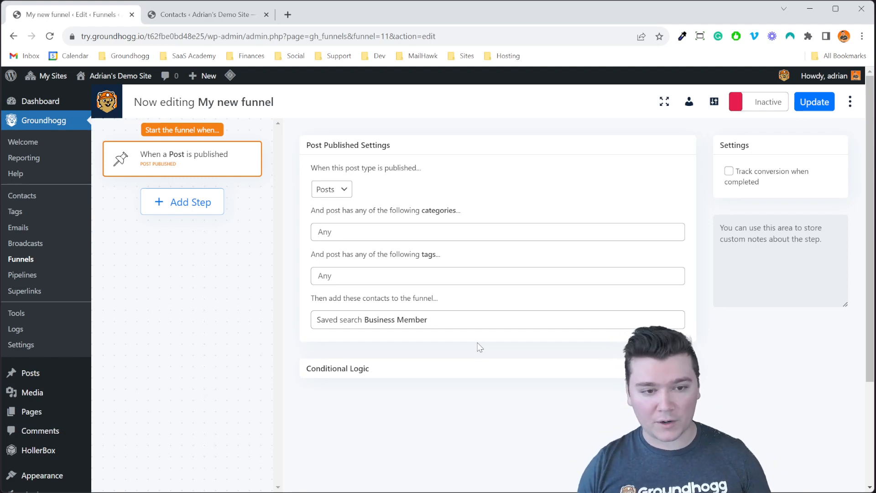
# Step: Add a Send Email action to the funnel directly after the Post Published benchmark
pyautogui.click(203, 201)
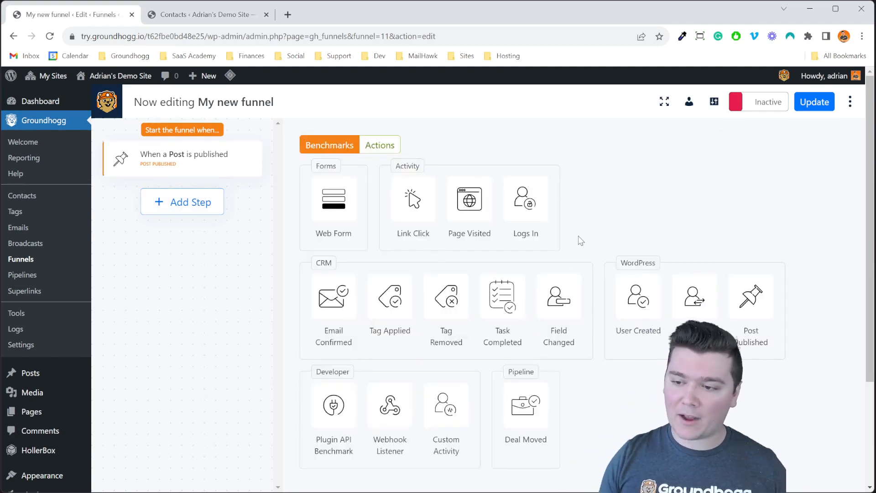
pyautogui.click(380, 144)
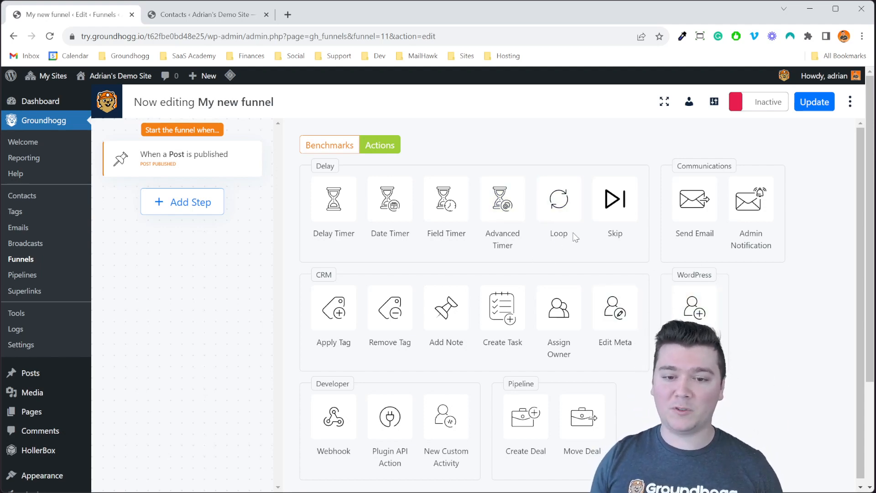
pyautogui.moveTo(685, 226); pyautogui.dragTo(461, 225)
pyautogui.moveTo(196, 178); pyautogui.dragTo(196, 192)
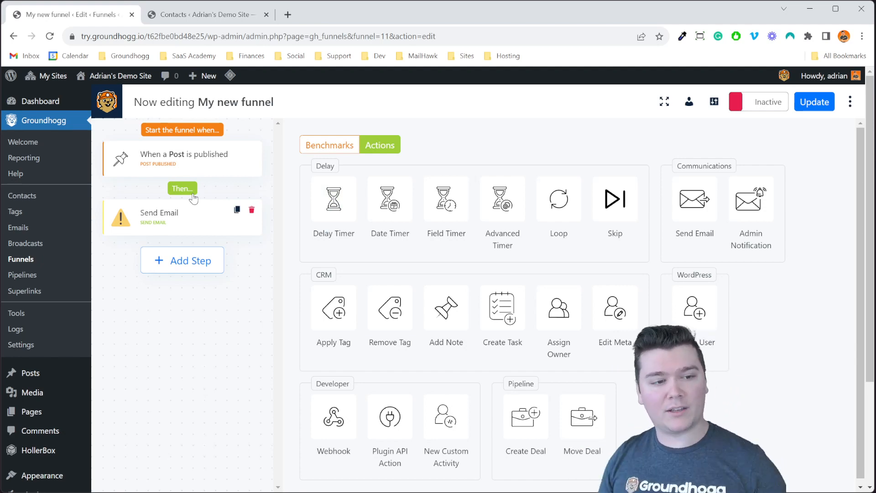
# Step: Create a new email for the Send Email step from the Recent Post template
pyautogui.click(188, 211)
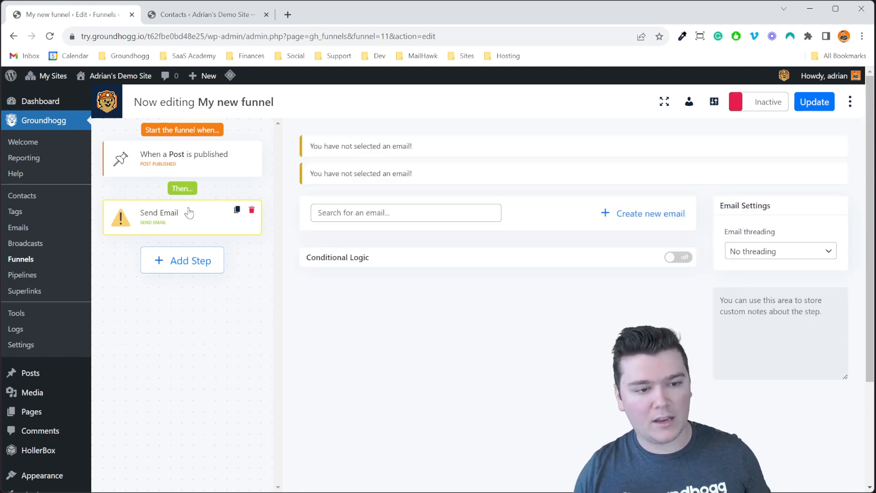
pyautogui.click(641, 213)
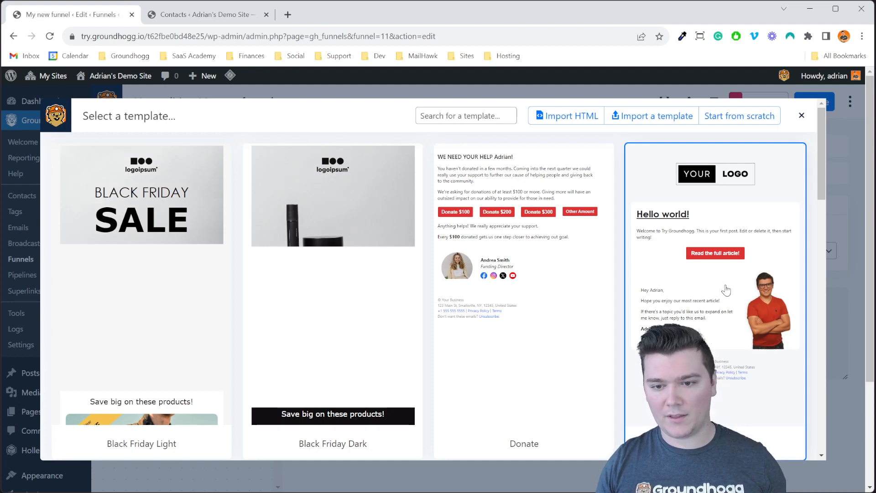
pyautogui.click(729, 286)
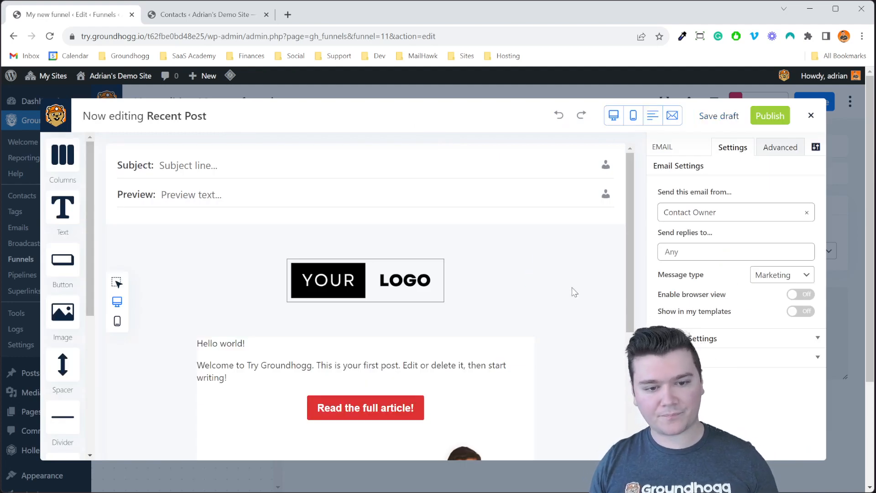
# Step: Set the layout of the email's posts block to H2
pyautogui.click(402, 340)
pyautogui.click(778, 196)
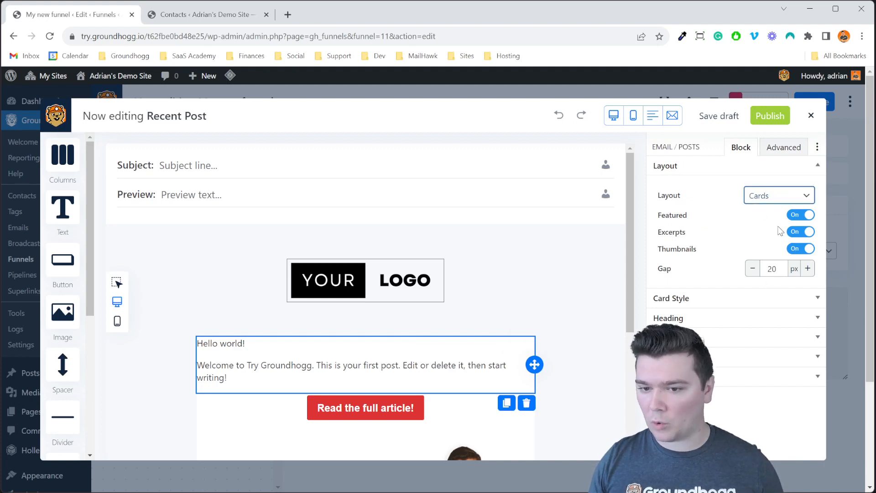
pyautogui.click(784, 251)
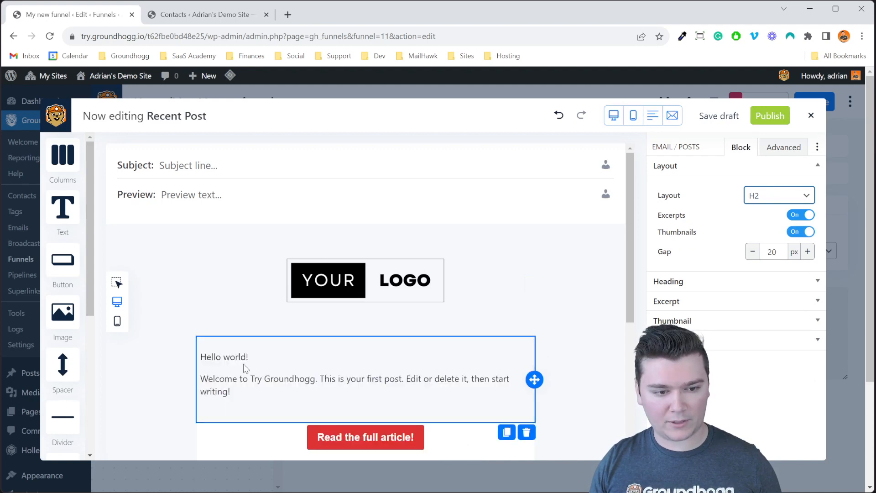
# Step: Examine the posts block's query settings, including post type, number of posts, offset, categories and tags
pyautogui.scroll(-4, 631, 300)
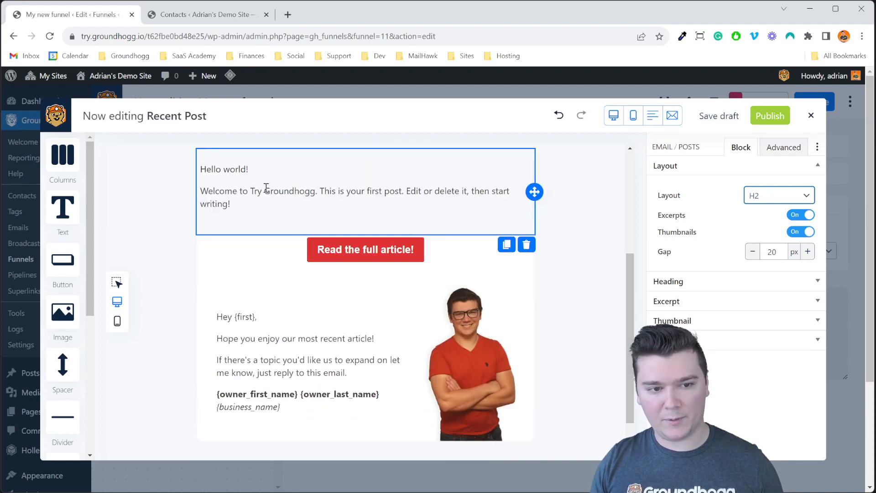
pyautogui.click(723, 286)
pyautogui.click(755, 264)
pyautogui.click(735, 305)
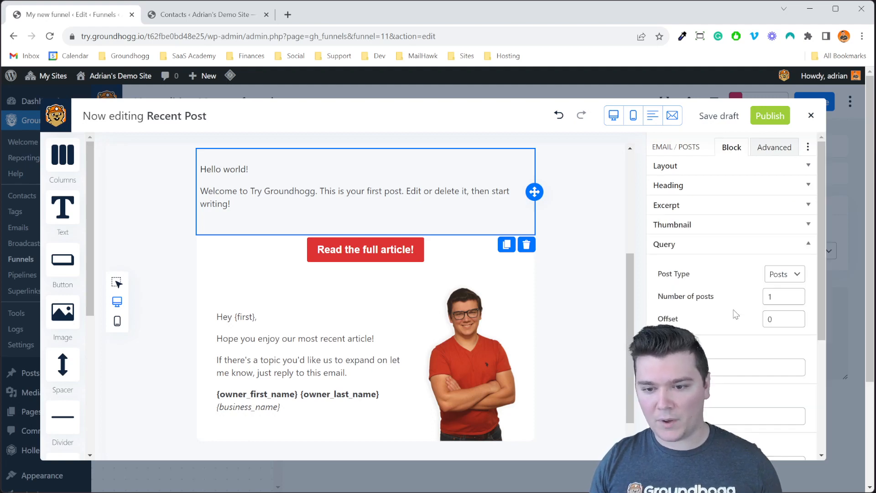
pyautogui.scroll(-2, 733, 286)
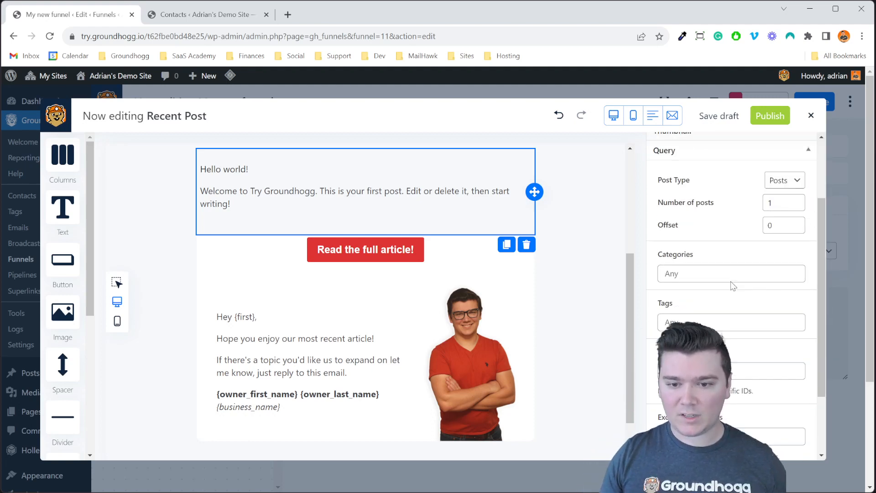
pyautogui.click(788, 181)
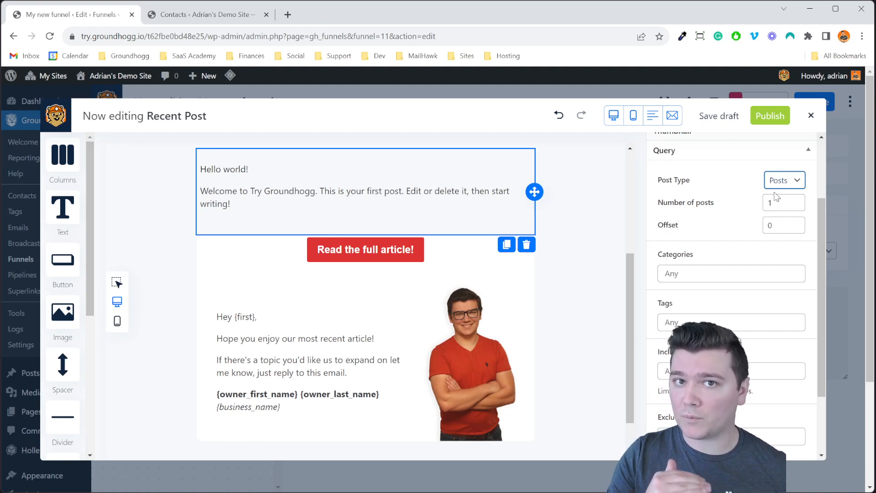
pyautogui.click(714, 296)
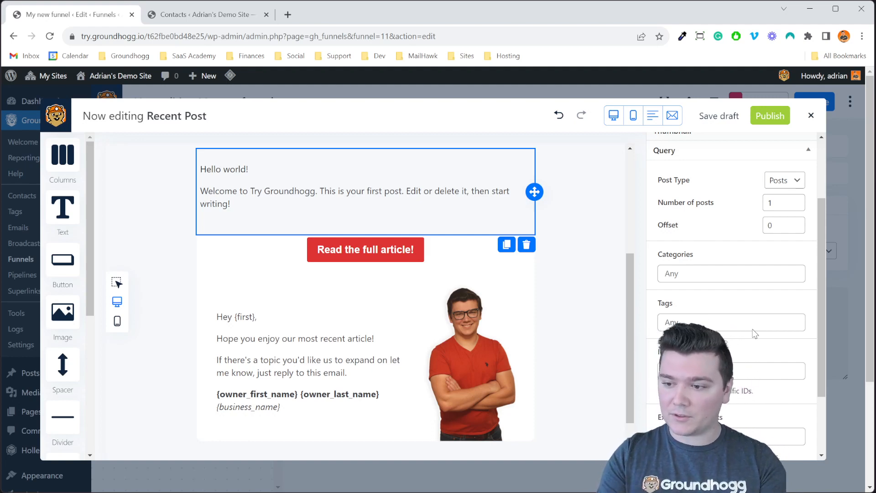
pyautogui.click(733, 271)
pyautogui.click(726, 325)
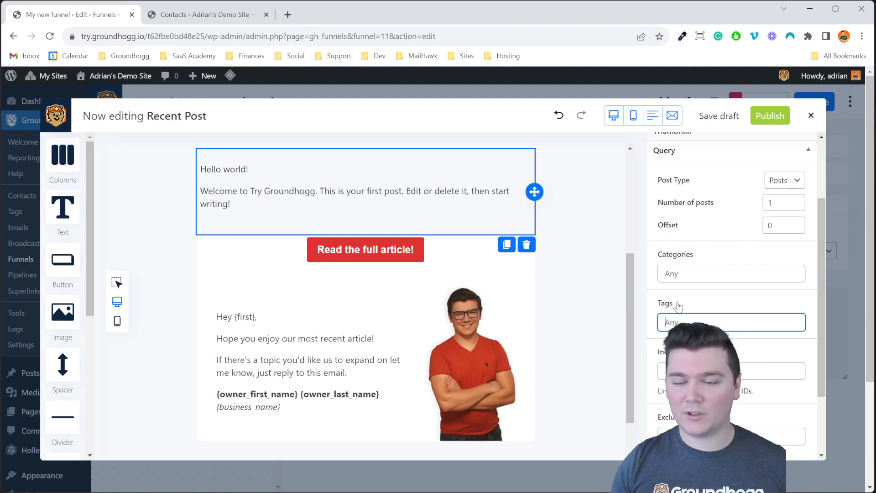
# Step: Keep the unsaved changes to the Recent Post email and publish it to the funnel
pyautogui.click(811, 116)
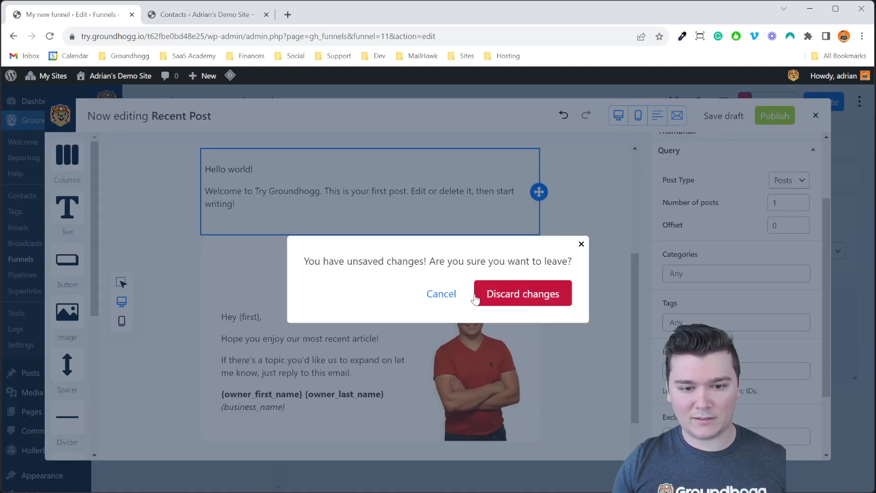
pyautogui.click(442, 291)
pyautogui.click(770, 115)
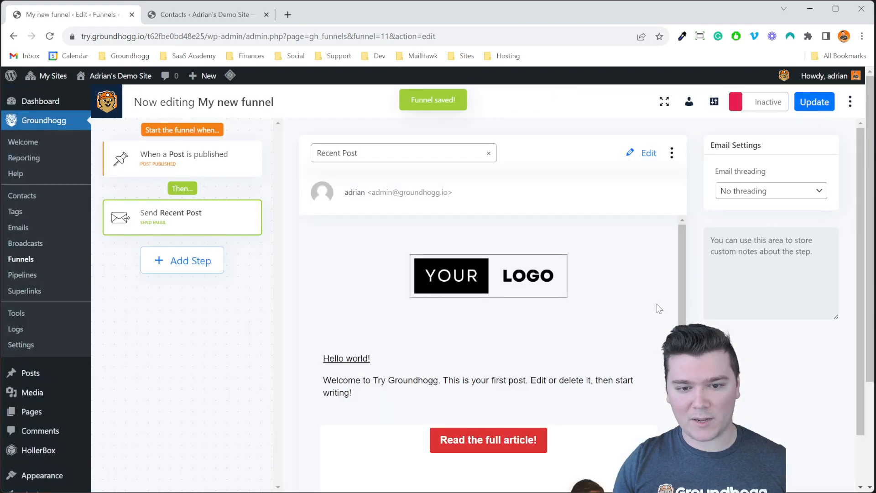
# Step: Insert a Delay Timer before the Send Email step and set it to wait at least 1 day
pyautogui.click(191, 265)
pyautogui.moveTo(348, 219); pyautogui.dragTo(206, 228)
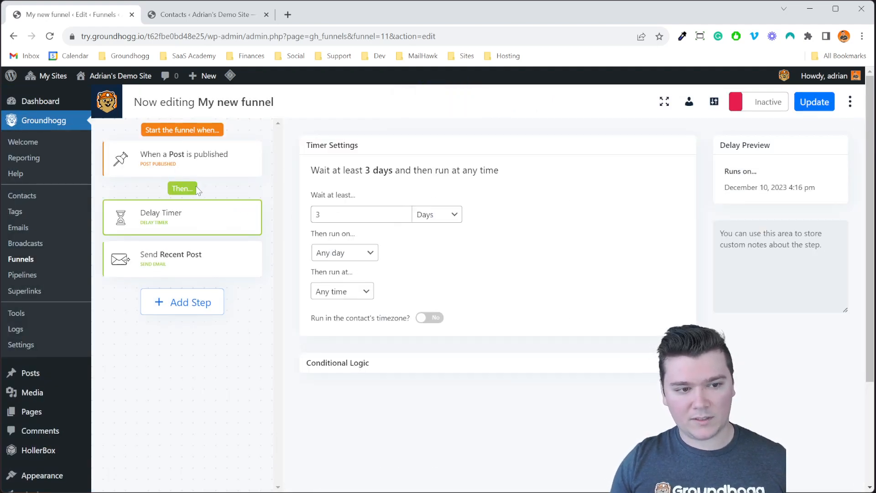
pyautogui.click(403, 219)
pyautogui.click(404, 219)
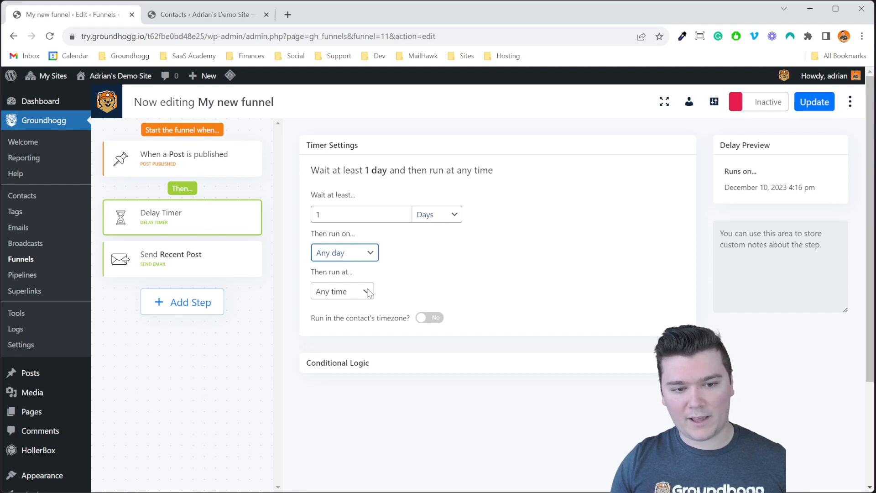
# Step: Set the delay timer to run on any day at the specific time 9:00 AM
pyautogui.click(431, 279)
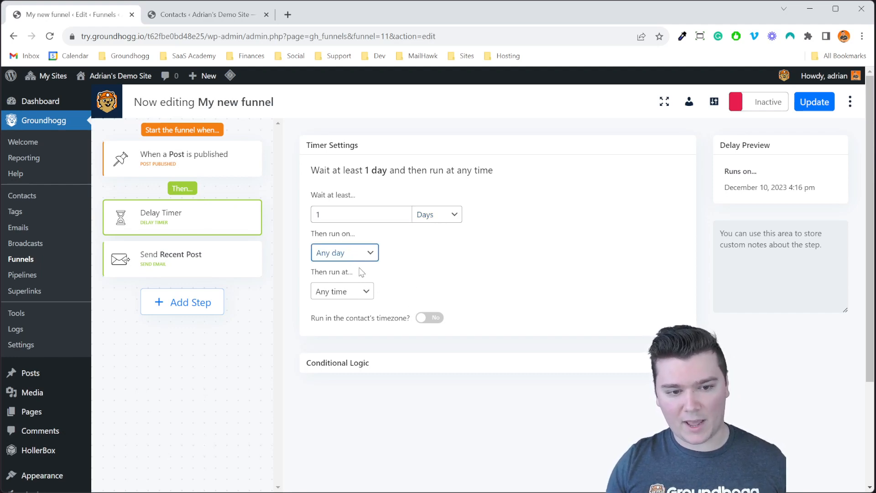
pyautogui.click(353, 295)
pyautogui.click(370, 313)
pyautogui.click(519, 292)
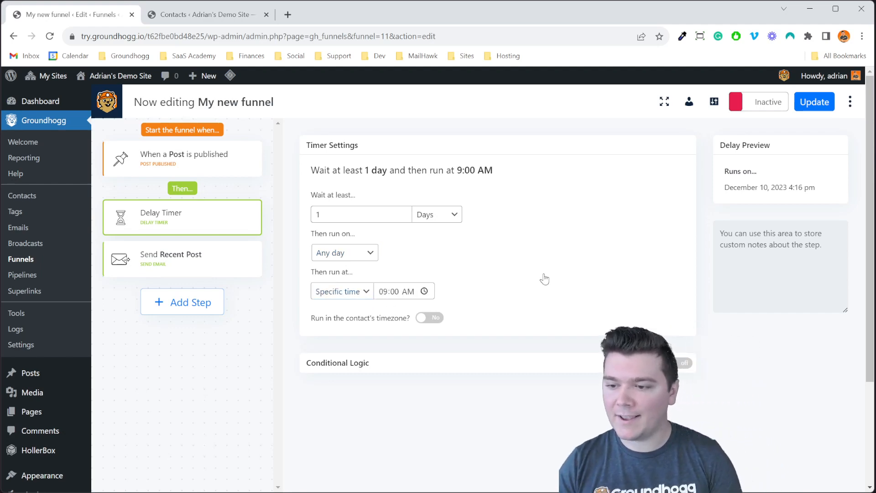